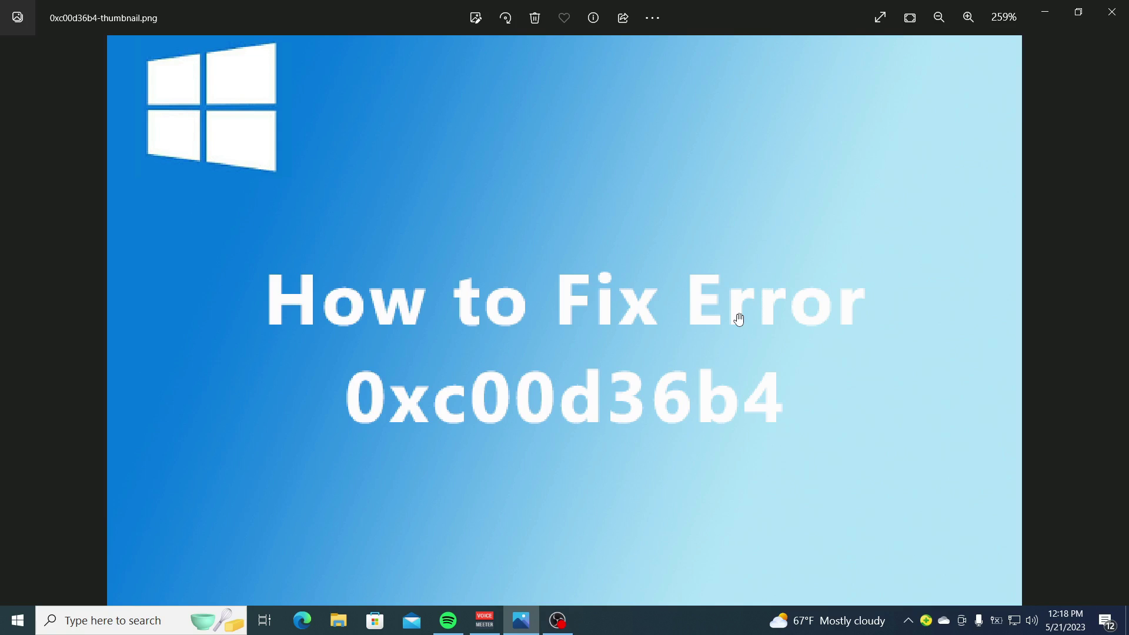
Search Windows for "windows features" and open Turn Windows features on or off
key(super)
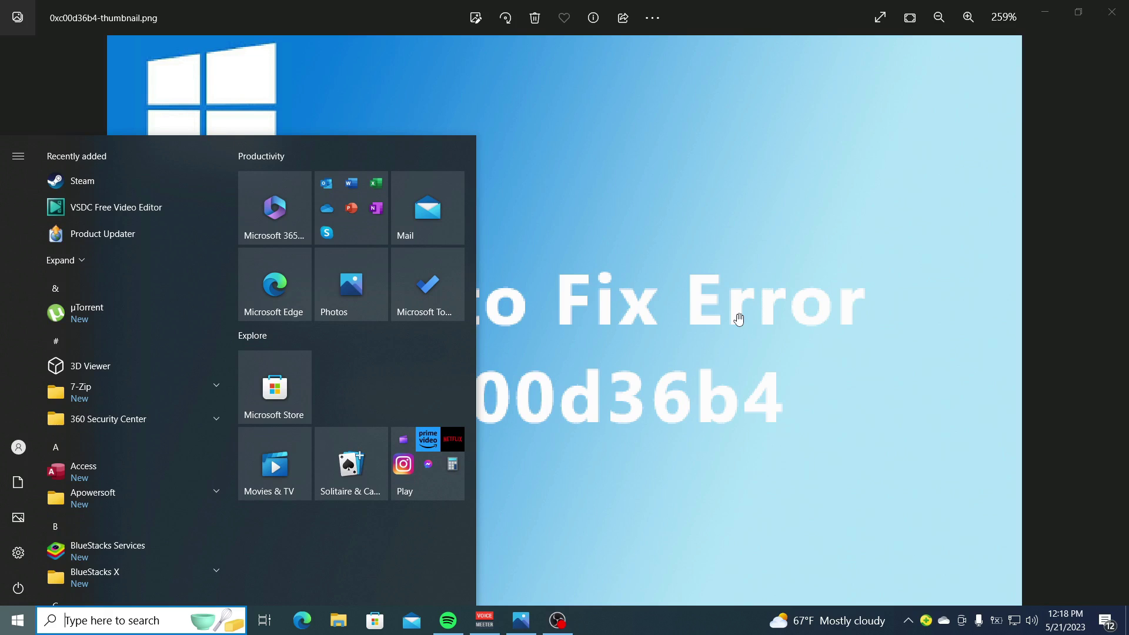
text(w)
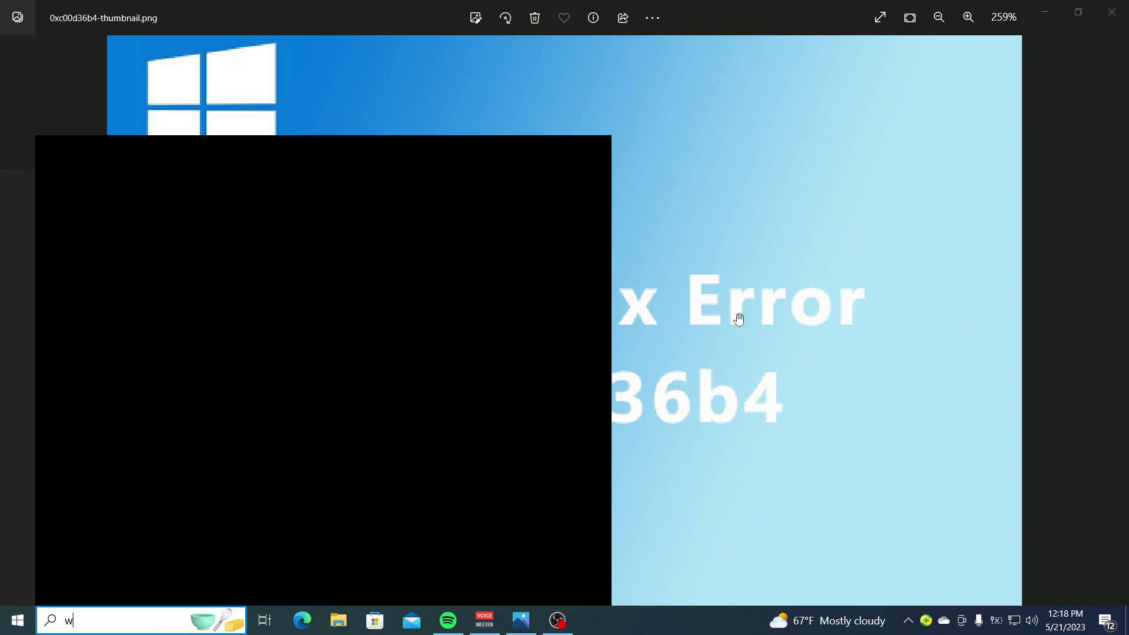
text(ind)
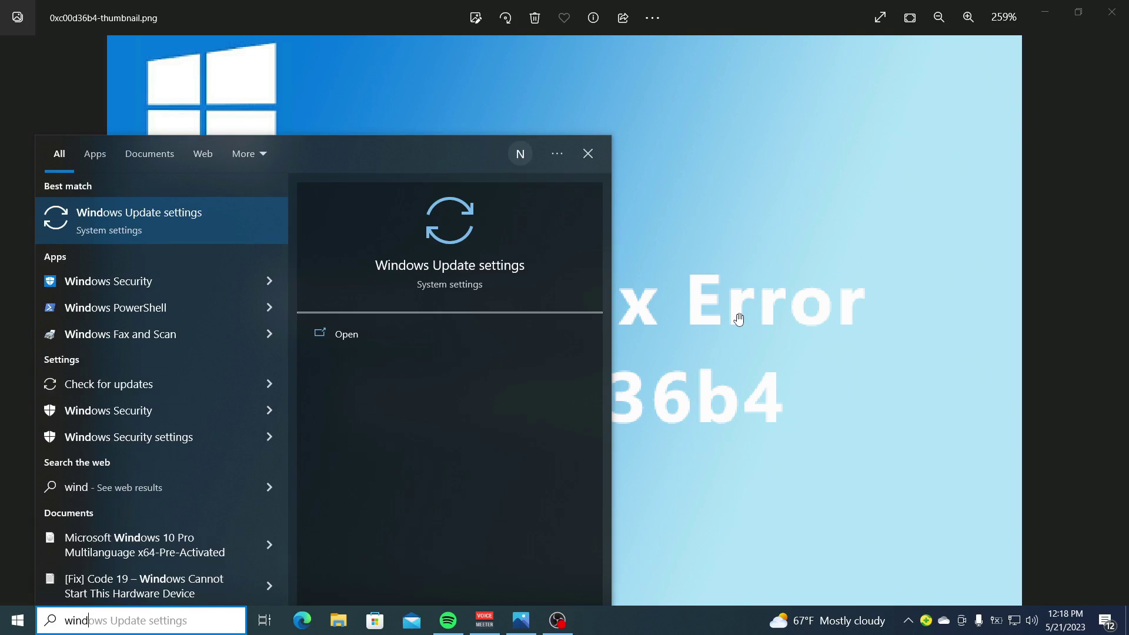
text(ows f)
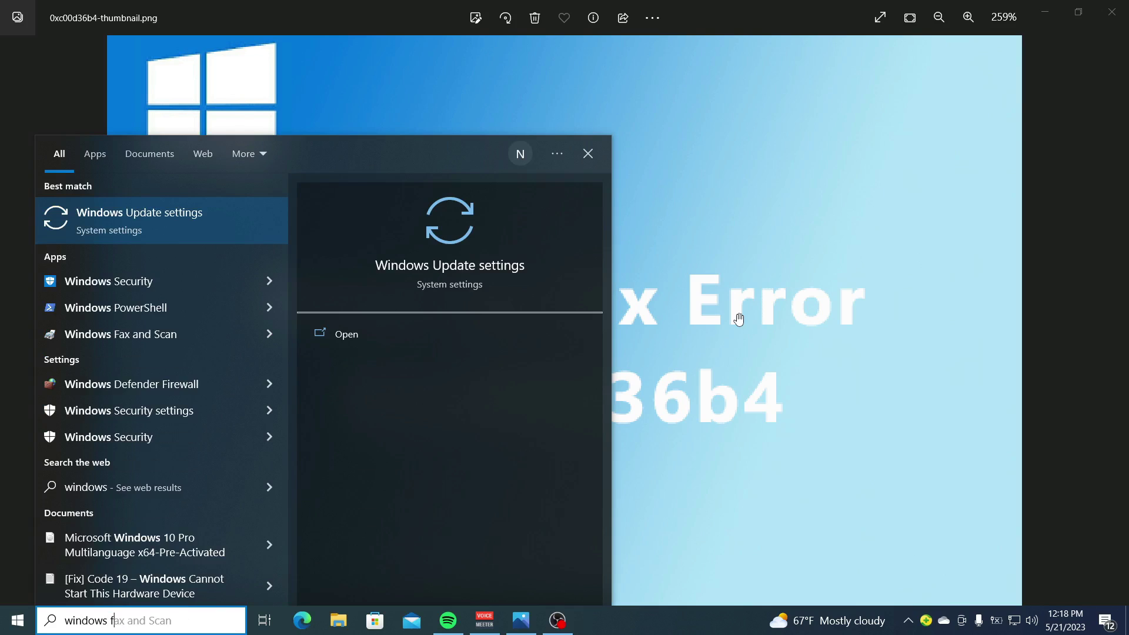
text(eatures)
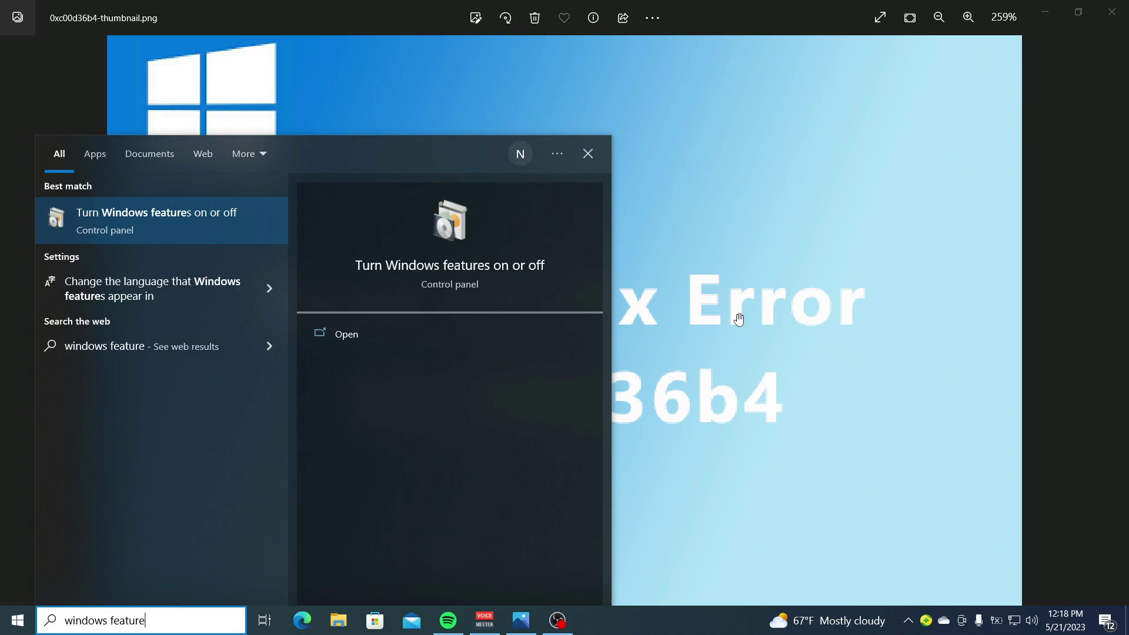
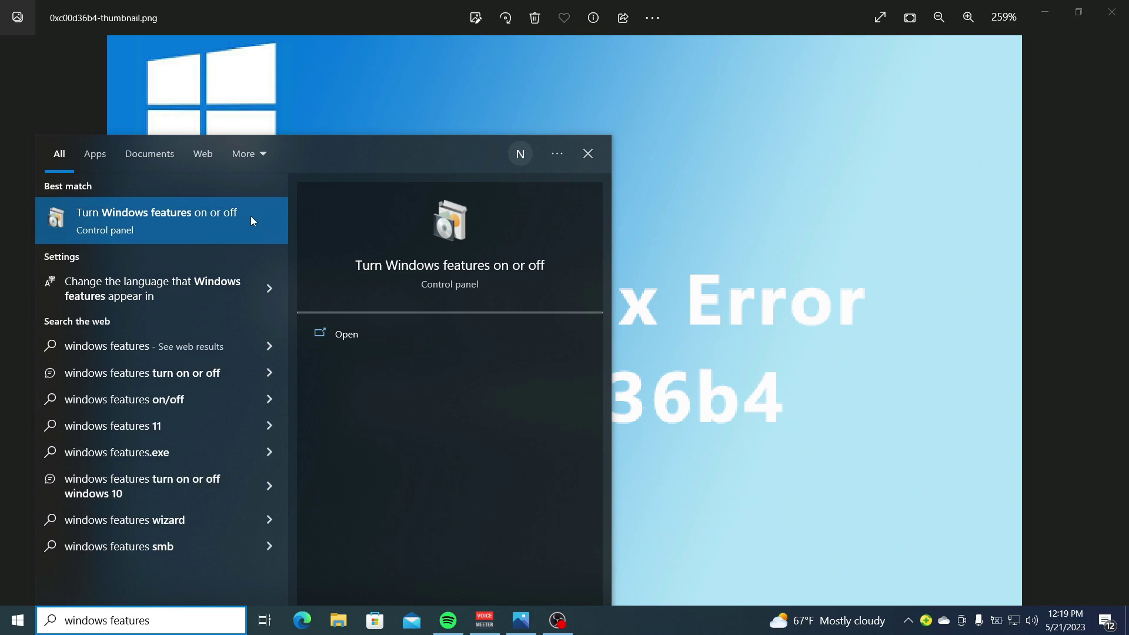
click(207, 227)
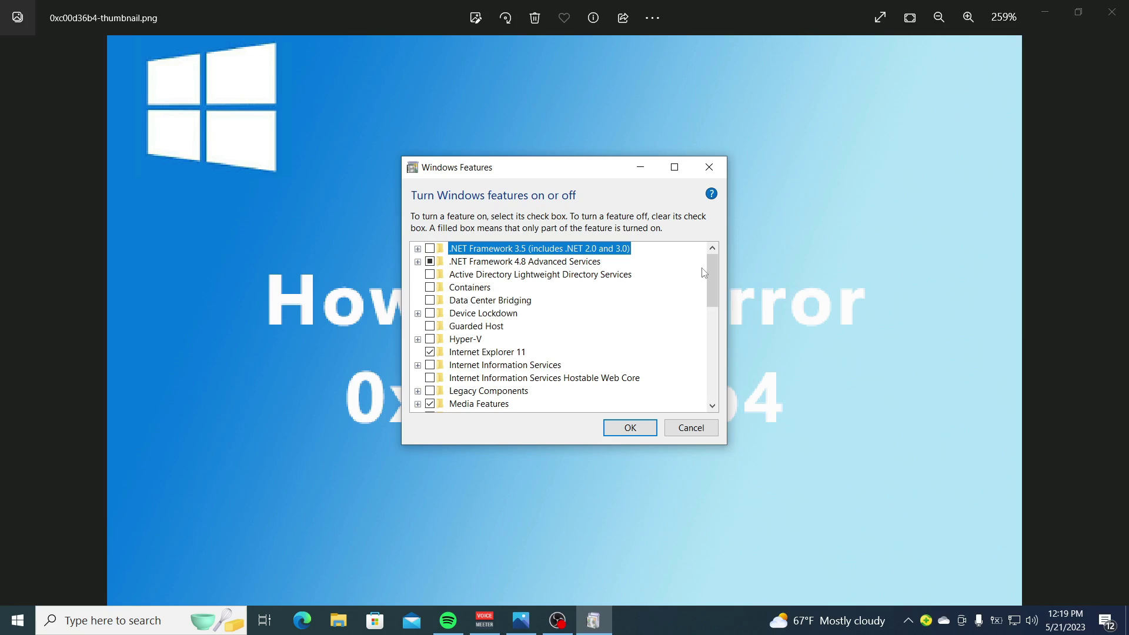
Turn off Windows Media Player under Media Features and accept the confirmation
drag(708, 271, 707, 291)
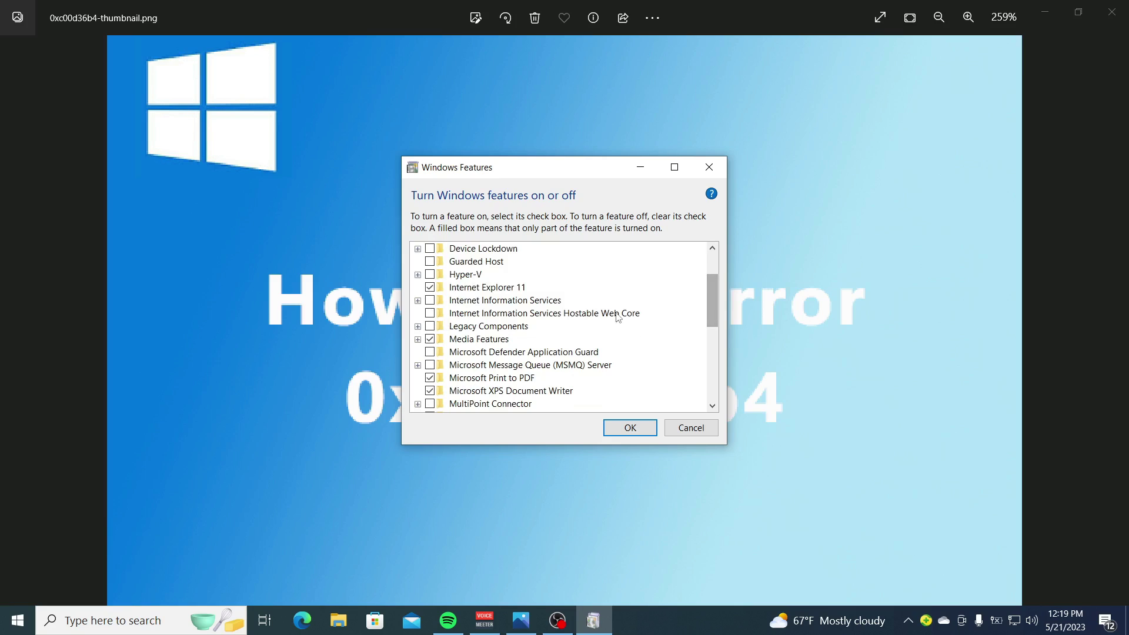
click(417, 340)
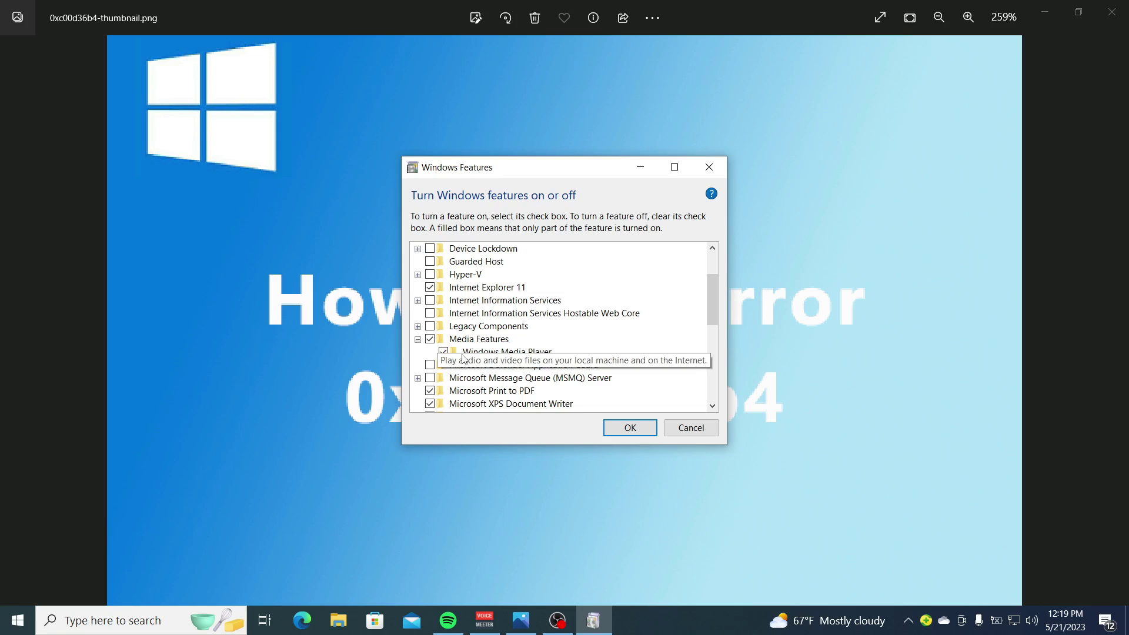
click(443, 352)
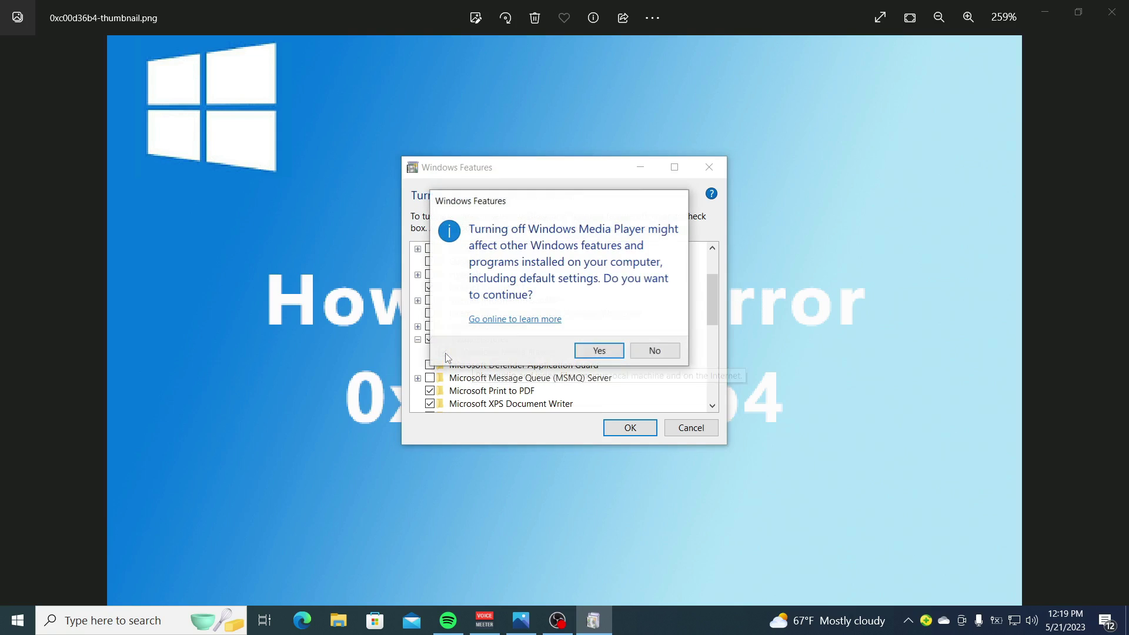
click(599, 351)
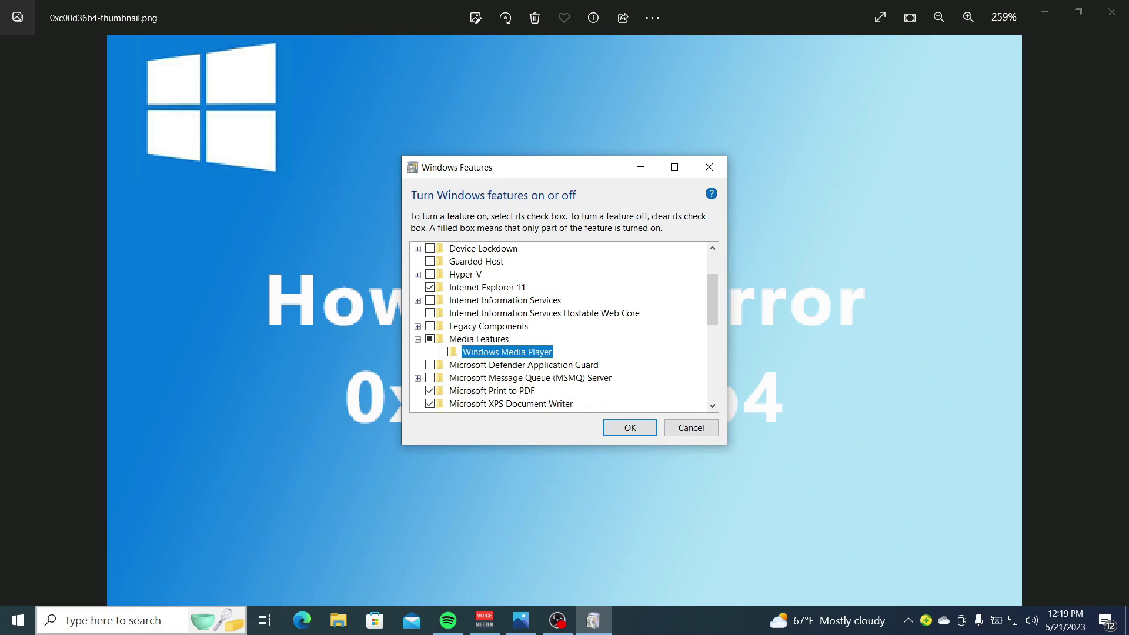
Show the computer's power options, including Restart, and dismiss them without choosing one
click(10, 628)
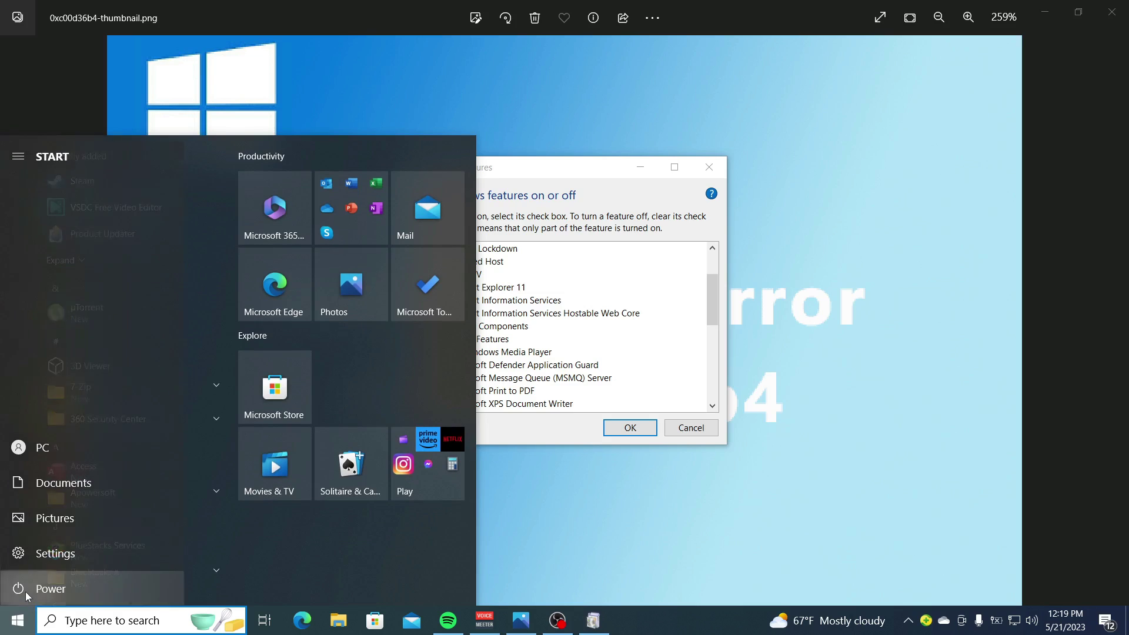
click(28, 590)
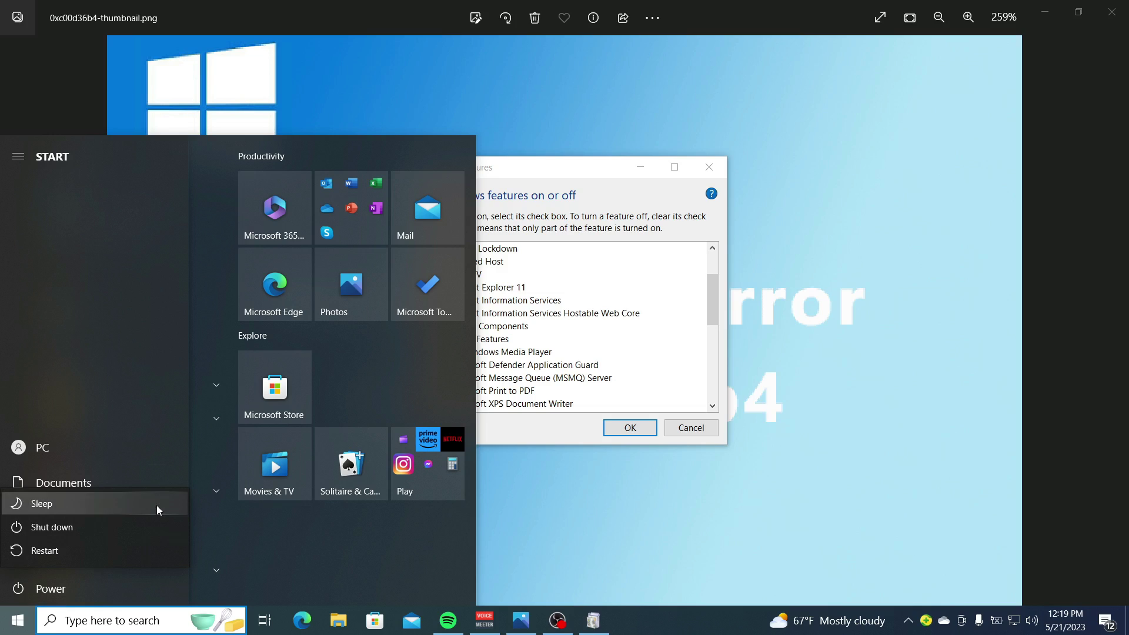
click(558, 173)
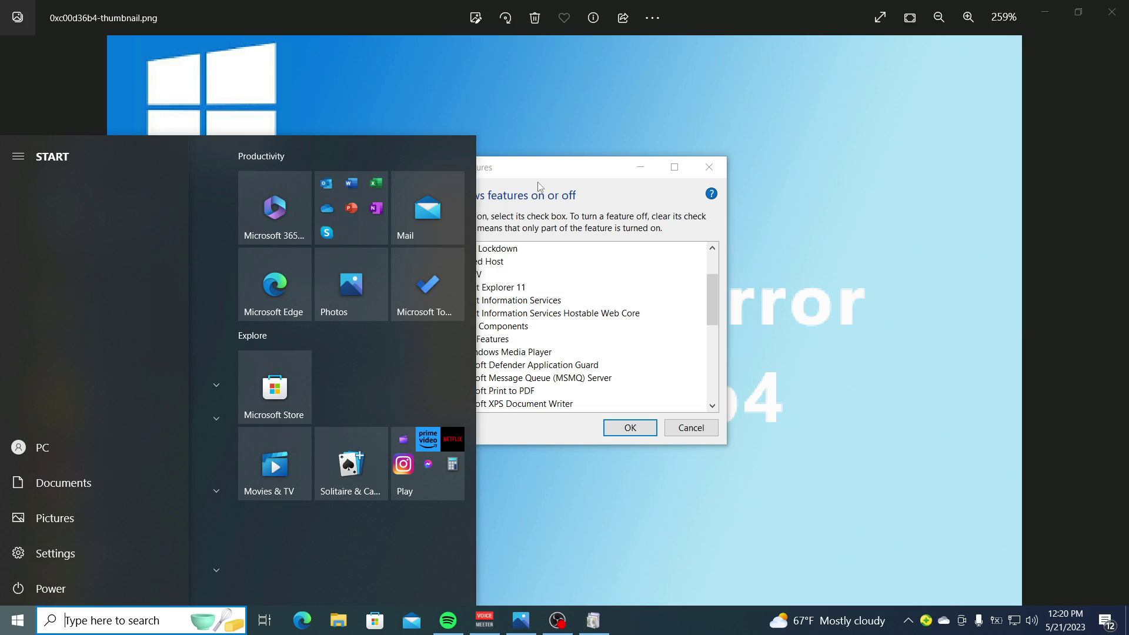
click(517, 136)
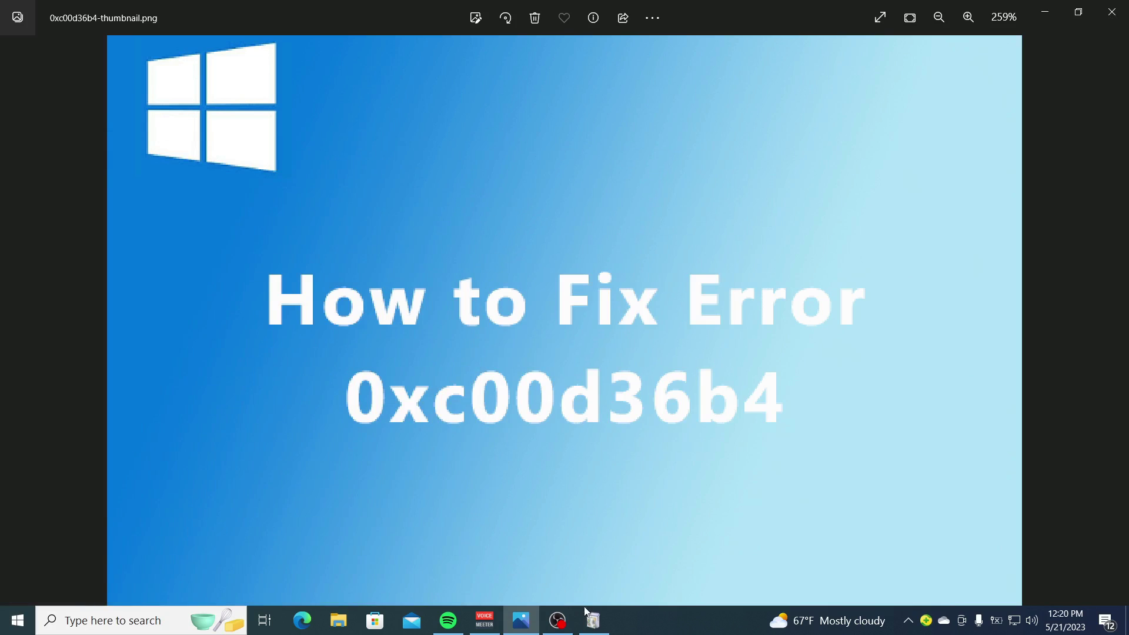
Return to the Windows Features window and turn Windows Media Player back on
click(593, 621)
click(443, 352)
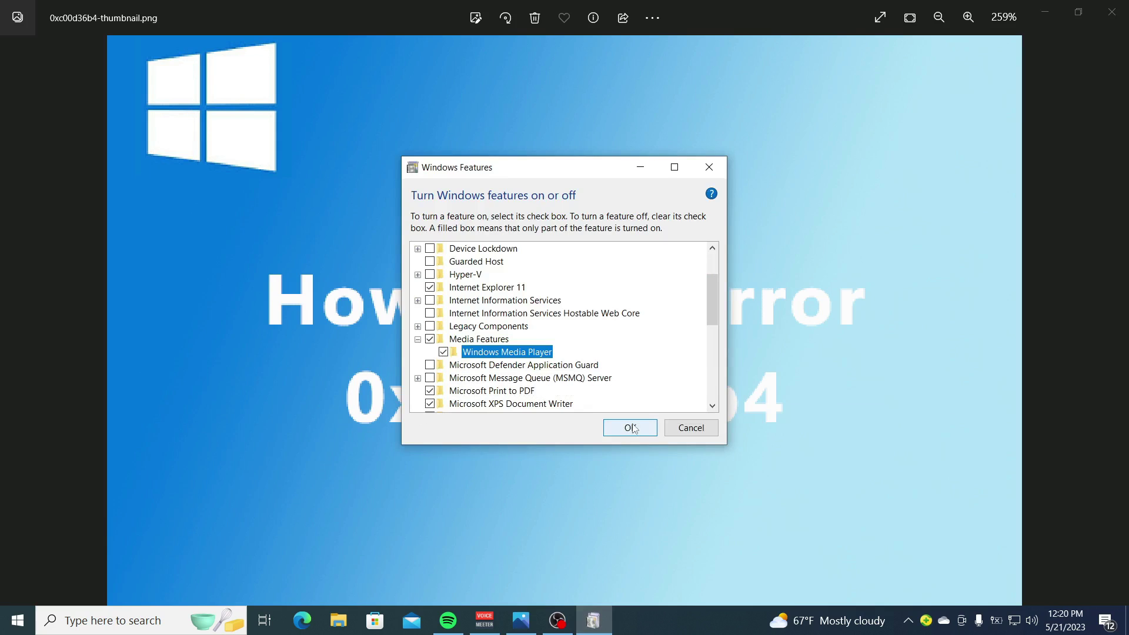
Show the power options with Restart once more, dismiss them, and cancel the Windows Features window
click(17, 620)
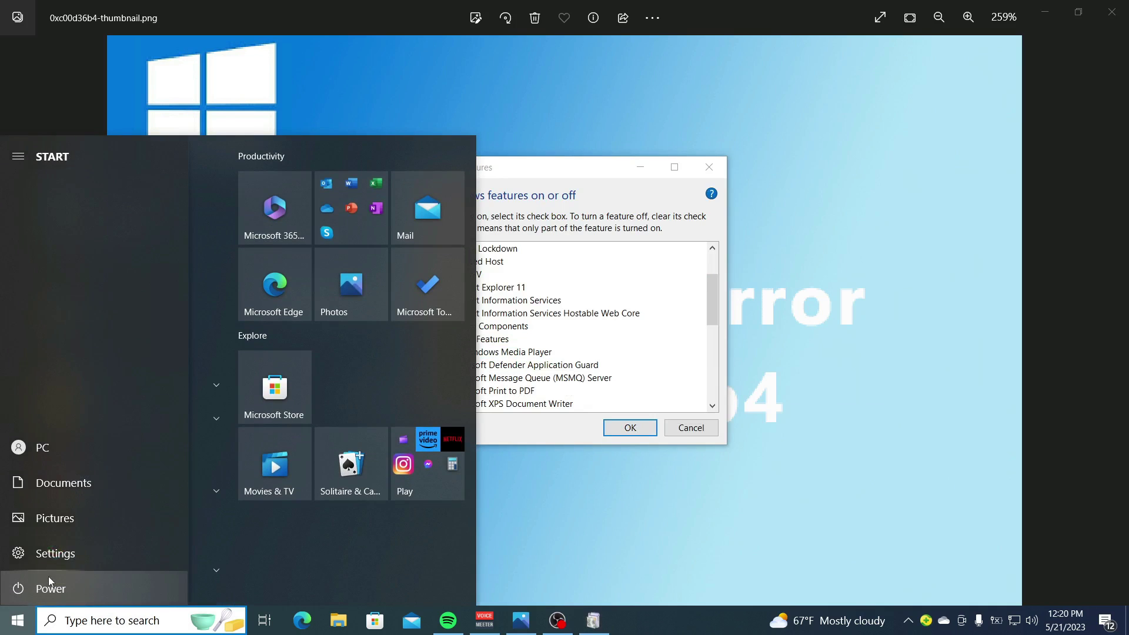
click(44, 589)
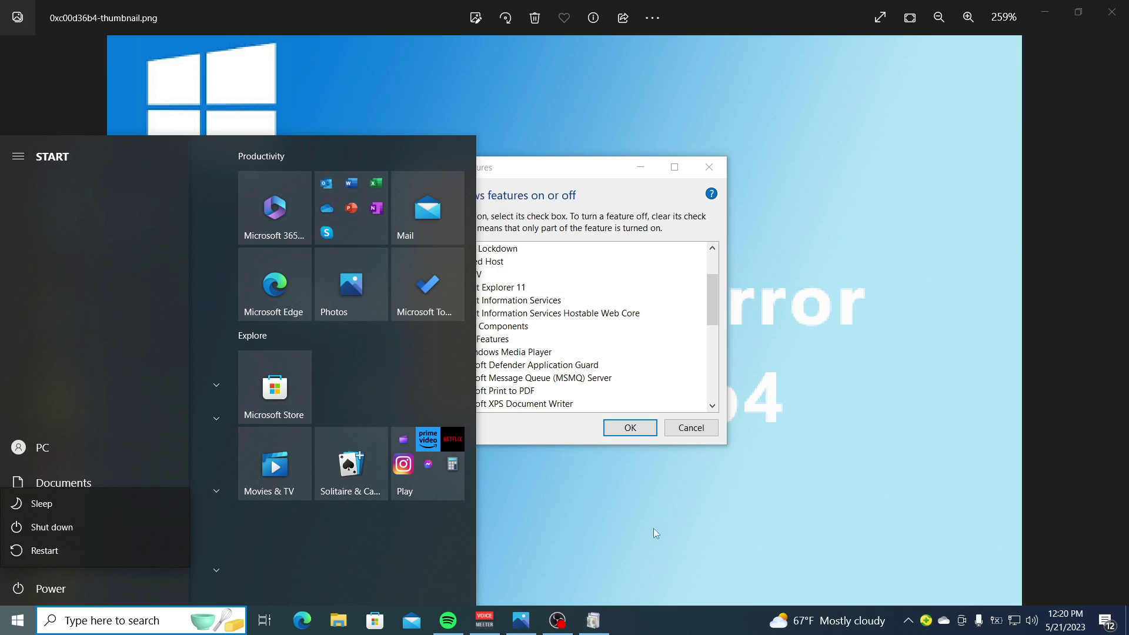
key(Escape)
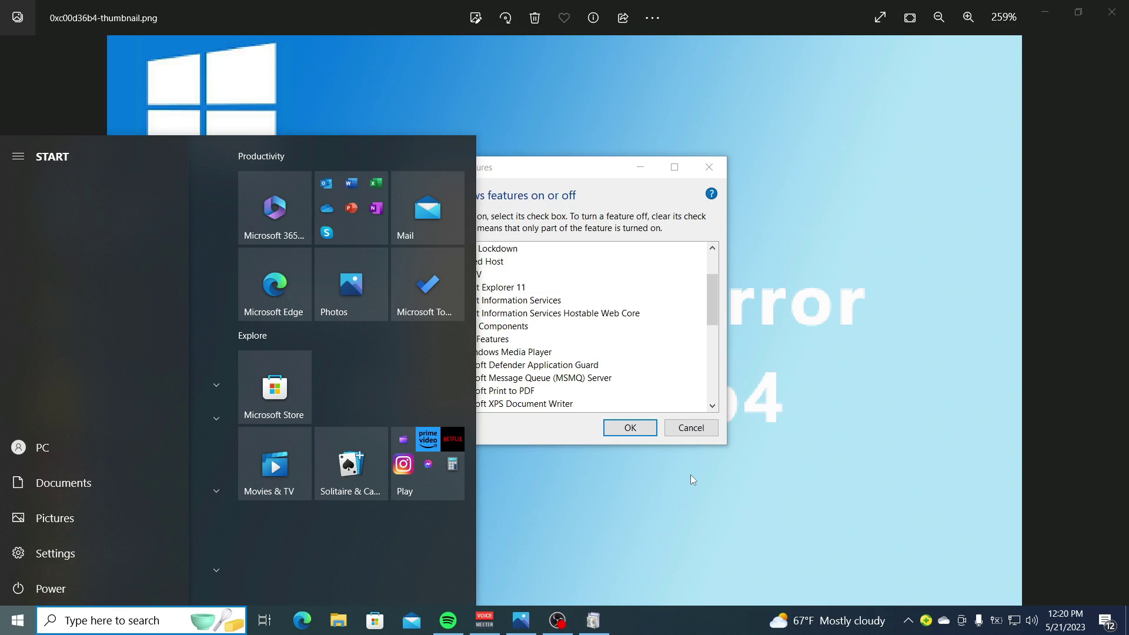
click(692, 428)
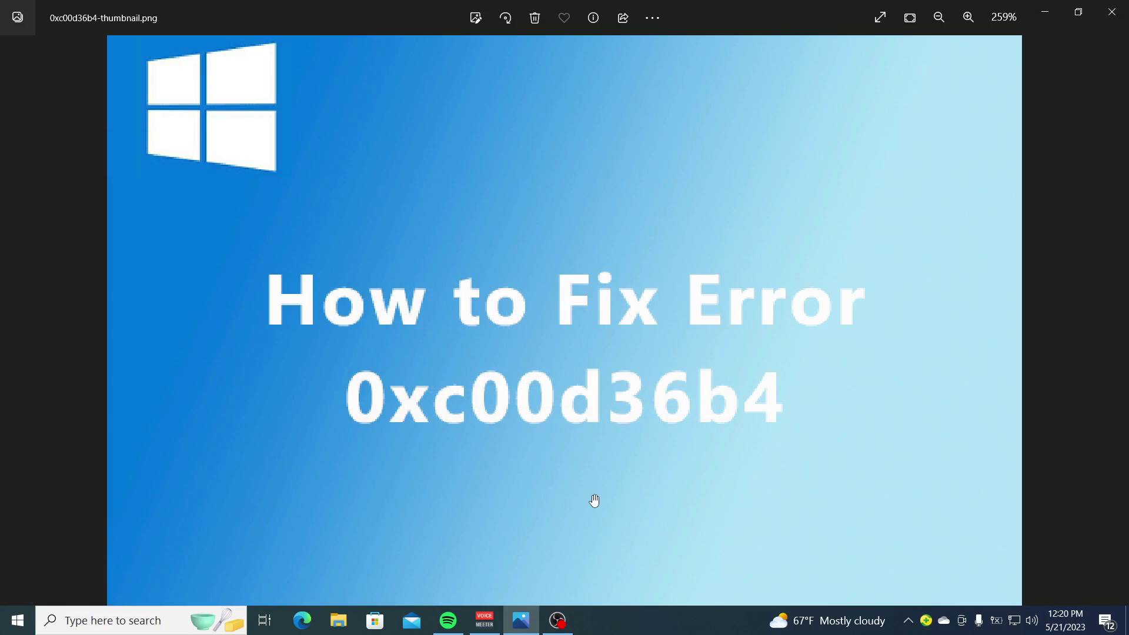
Open the Sound control panel with the Run command mmsys.cpl
key(super+r)
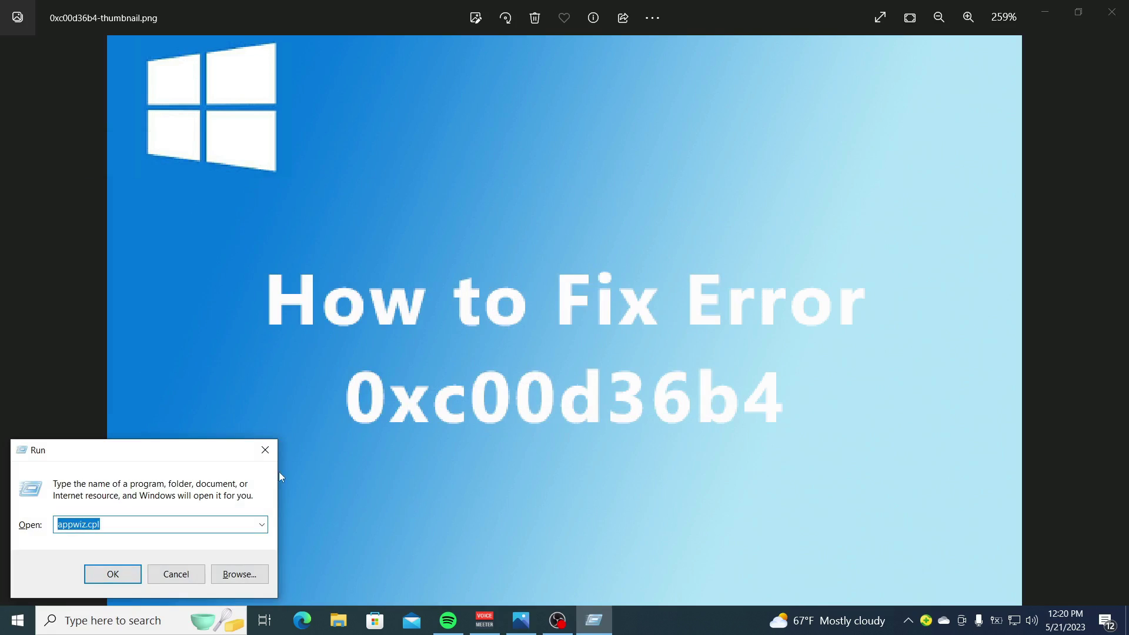
text(mmsys.cpl)
key(Return)
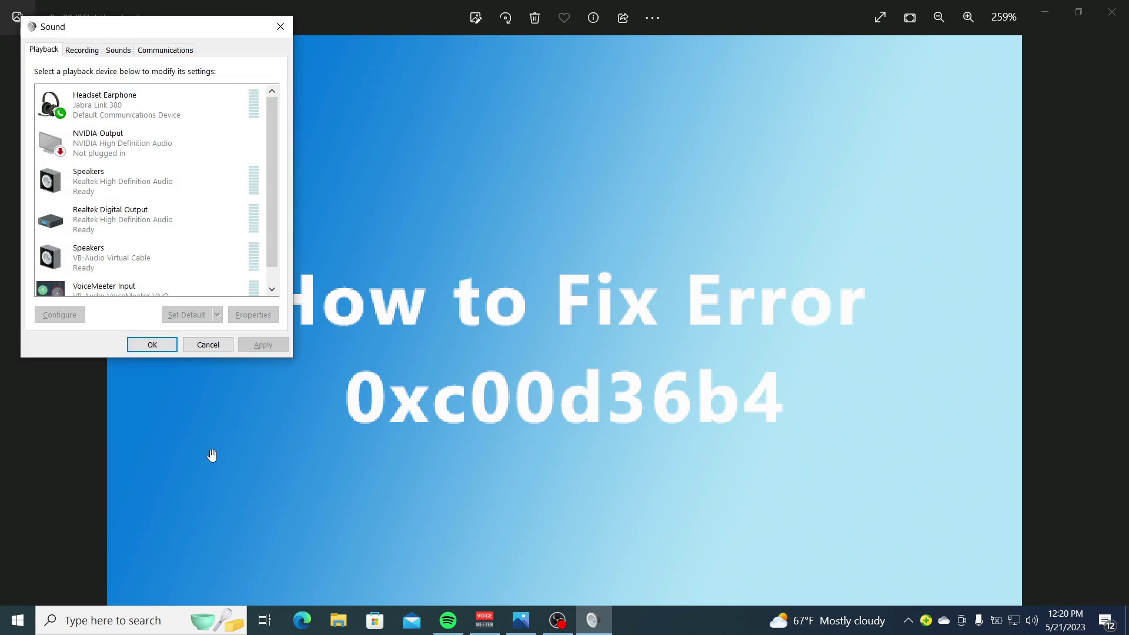
Review the default format choices in the Headset Earphone's advanced properties, and close both sound windows without changing the format
double_click(104, 100)
click(185, 104)
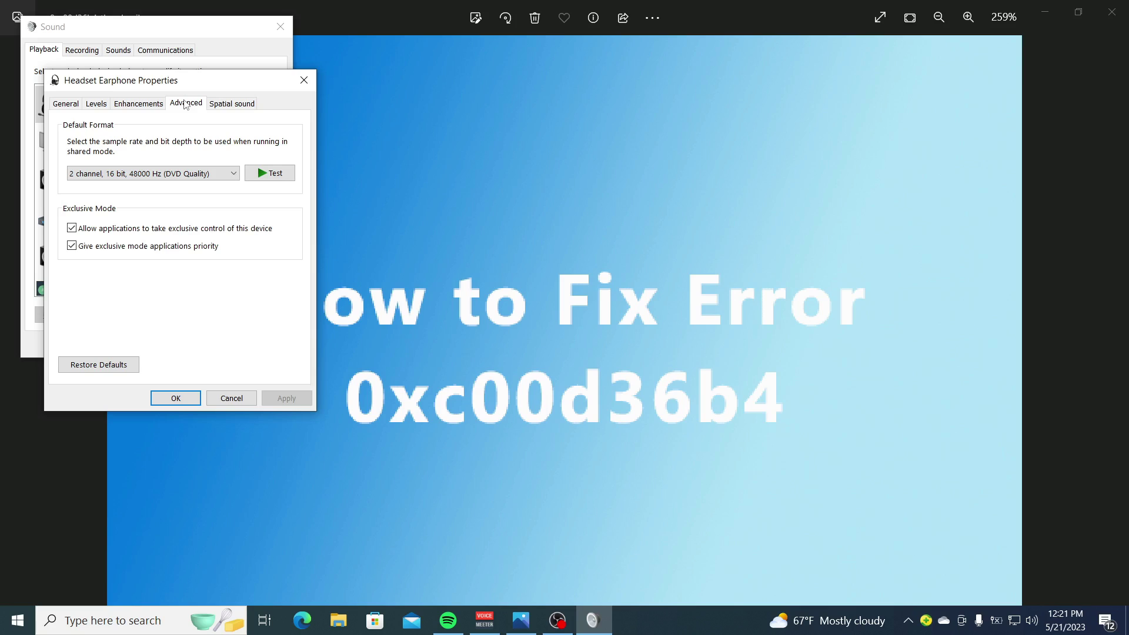
click(226, 174)
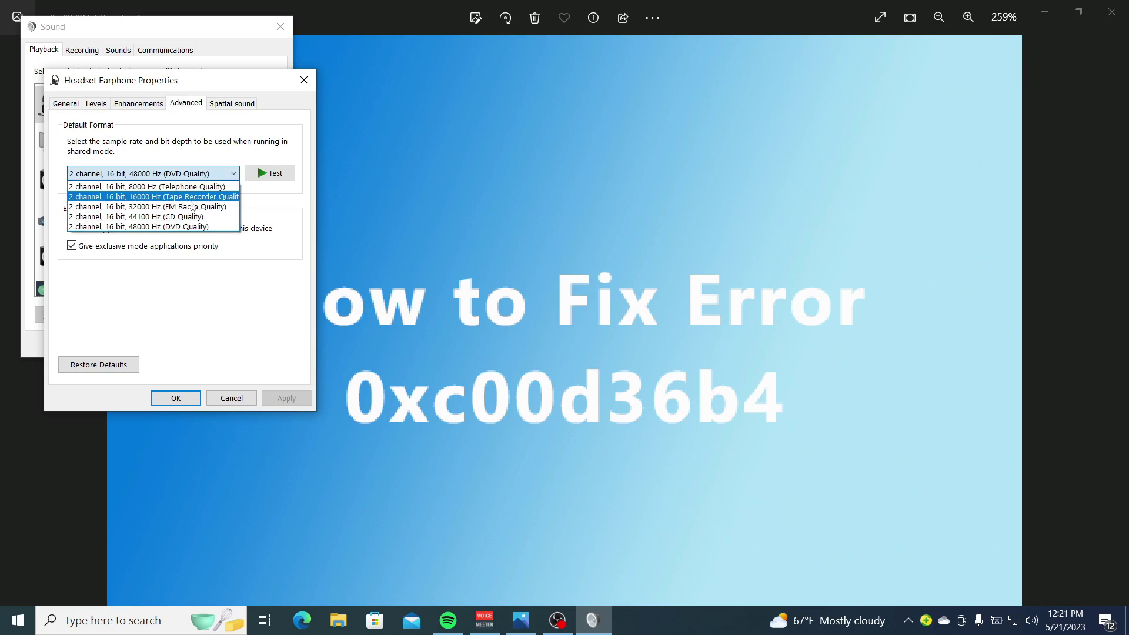
click(236, 265)
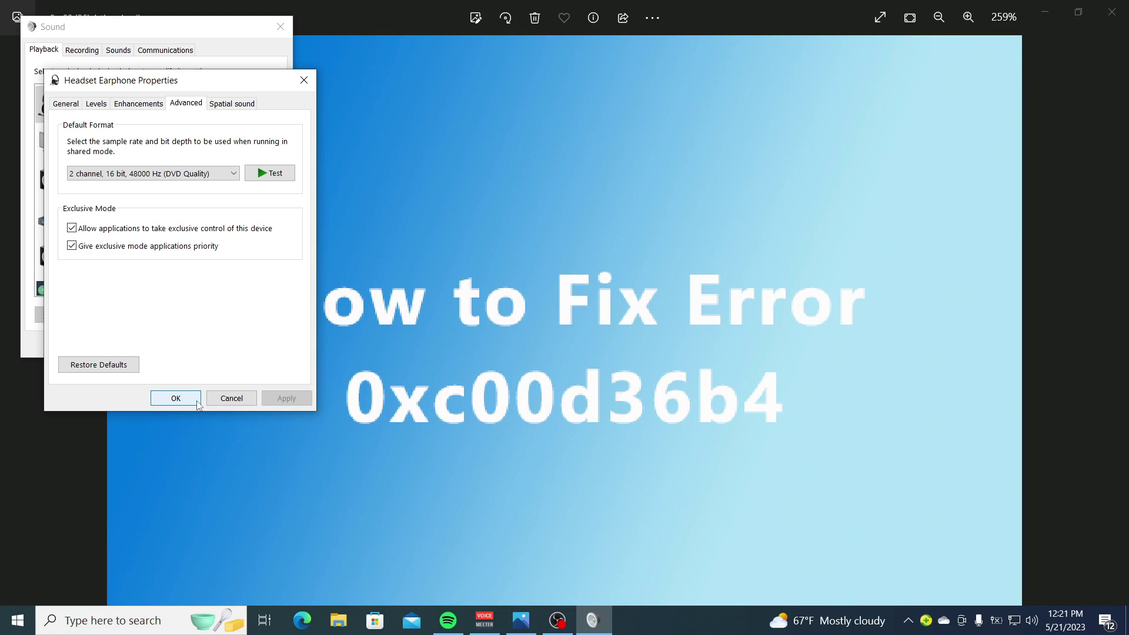
click(304, 82)
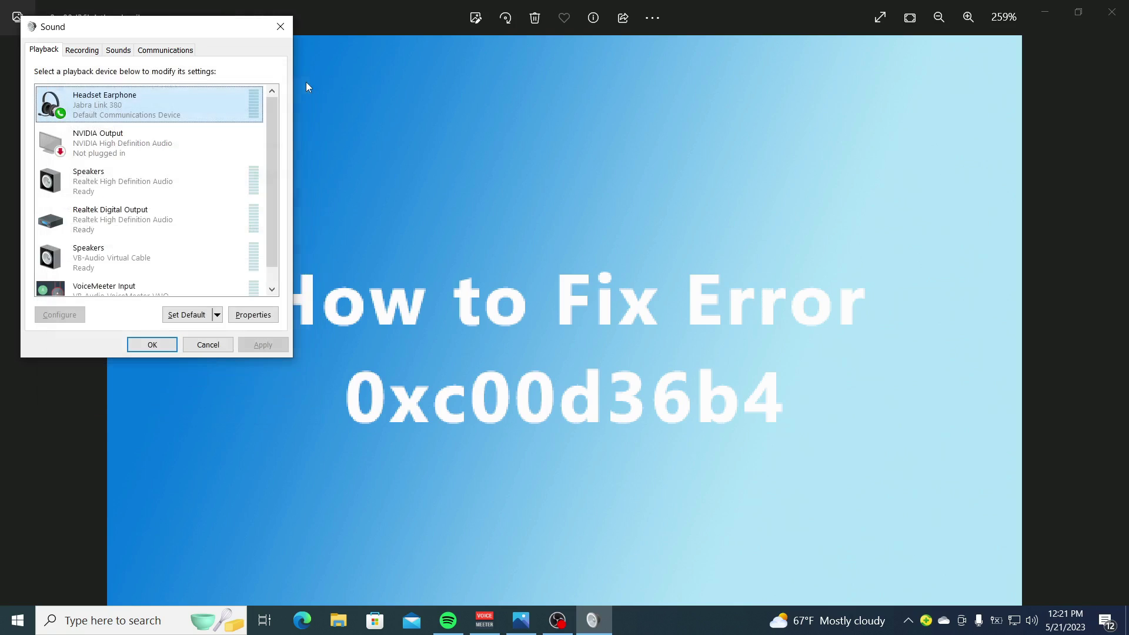
click(280, 26)
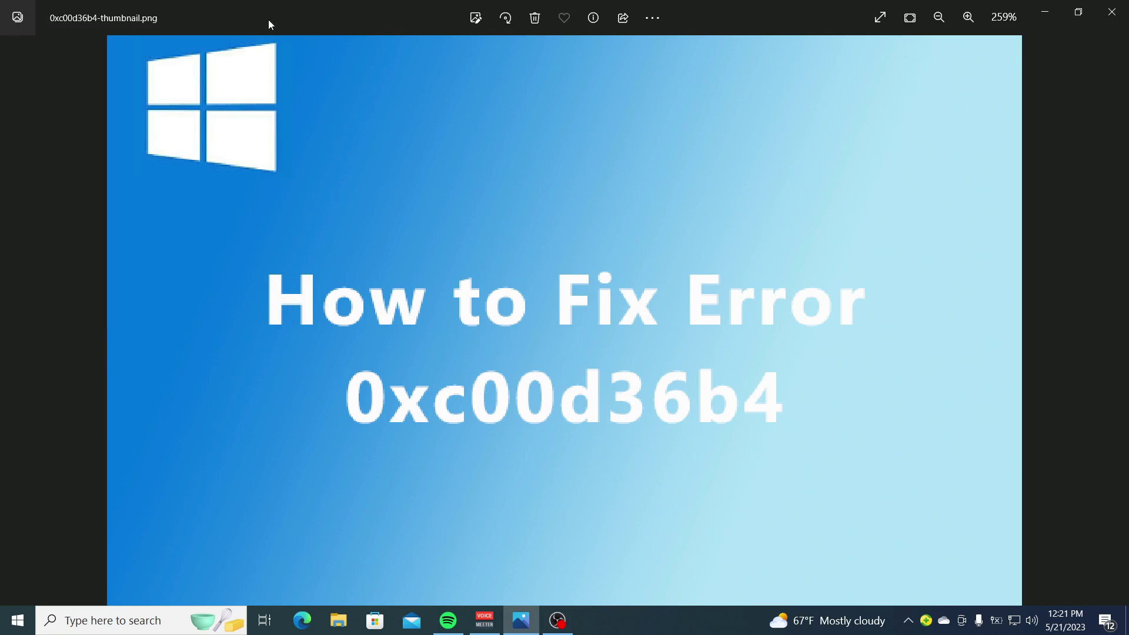
Open the additional troubleshooters in the Update & Security settings and expand the Playing Audio troubleshooter
key(super+i)
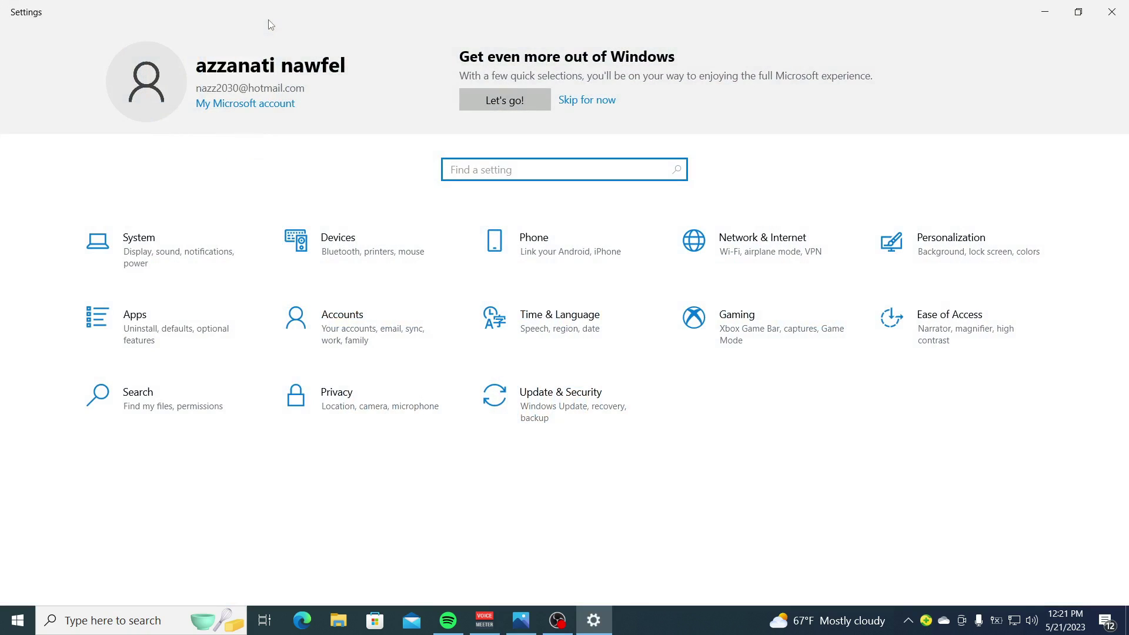
click(556, 419)
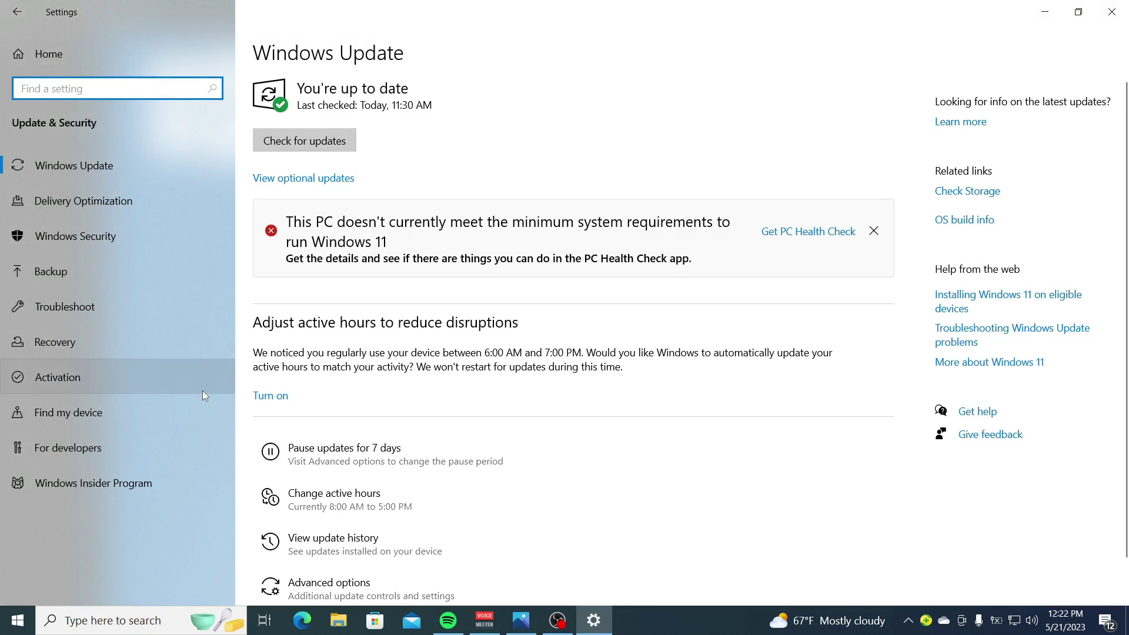
click(83, 304)
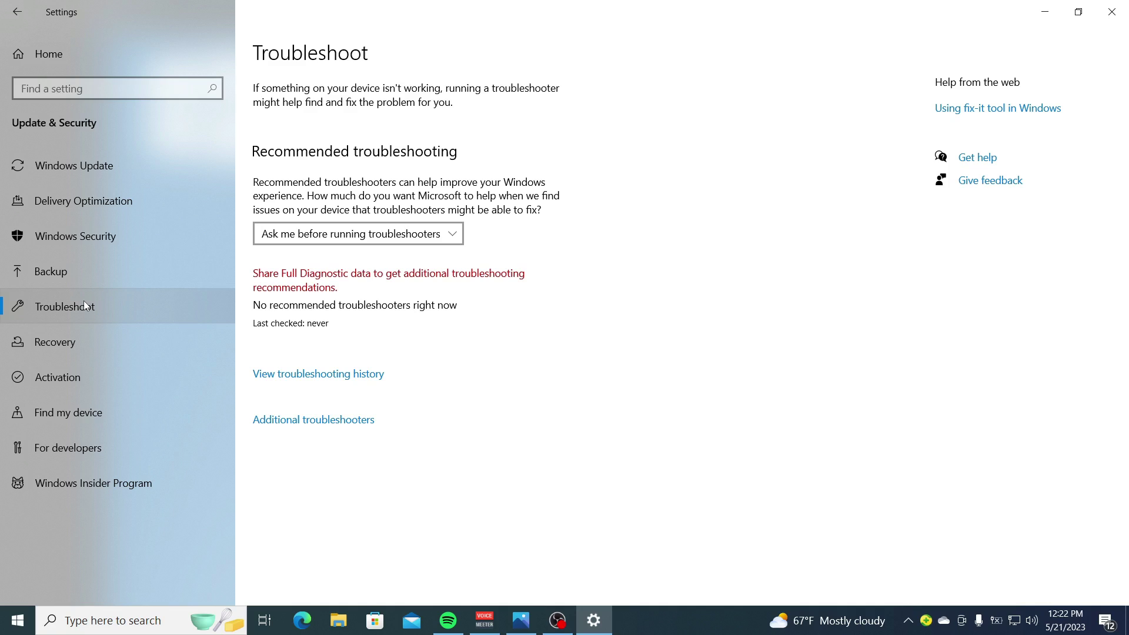
click(320, 423)
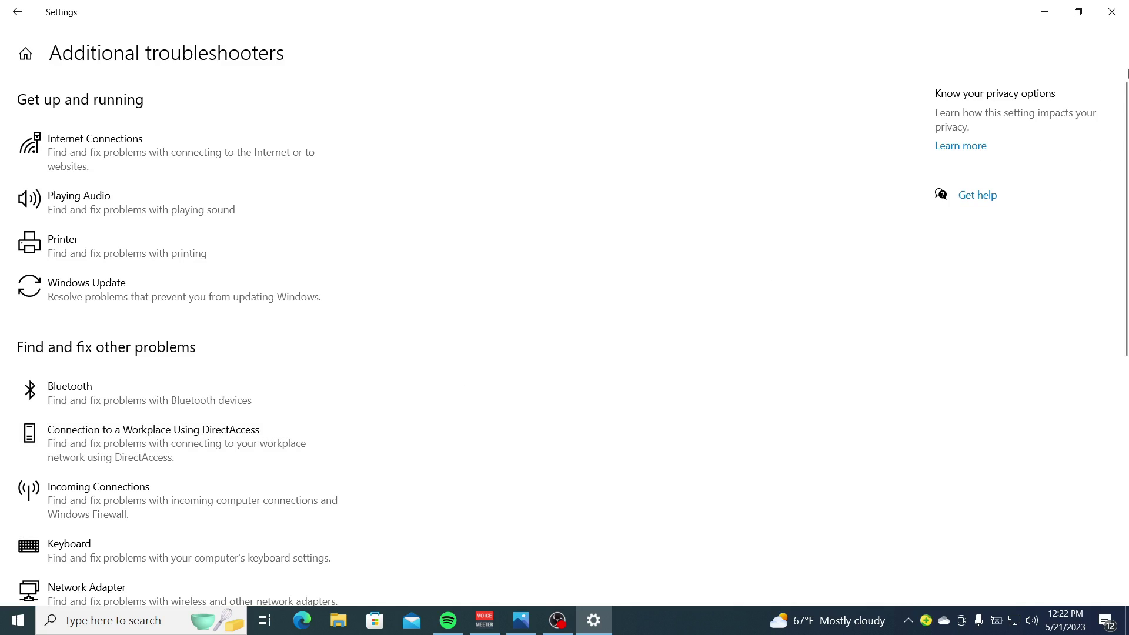
mouse_move(1120, 115)
mouse_down()
mouse_move(1126, 369)
mouse_move(1125, 104)
mouse_up()
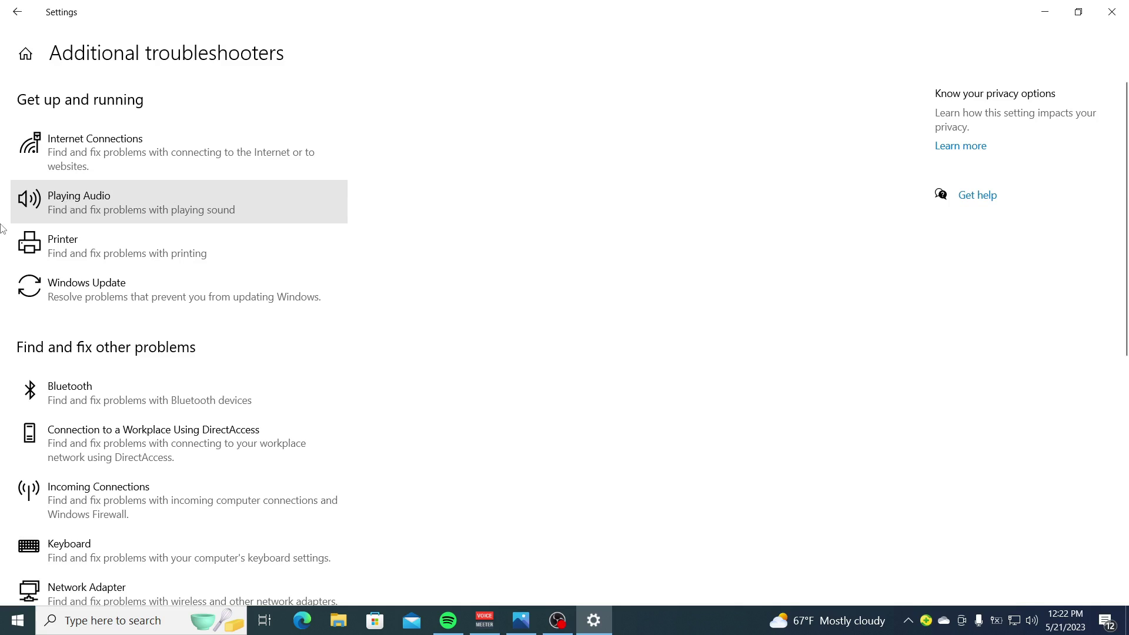
click(98, 201)
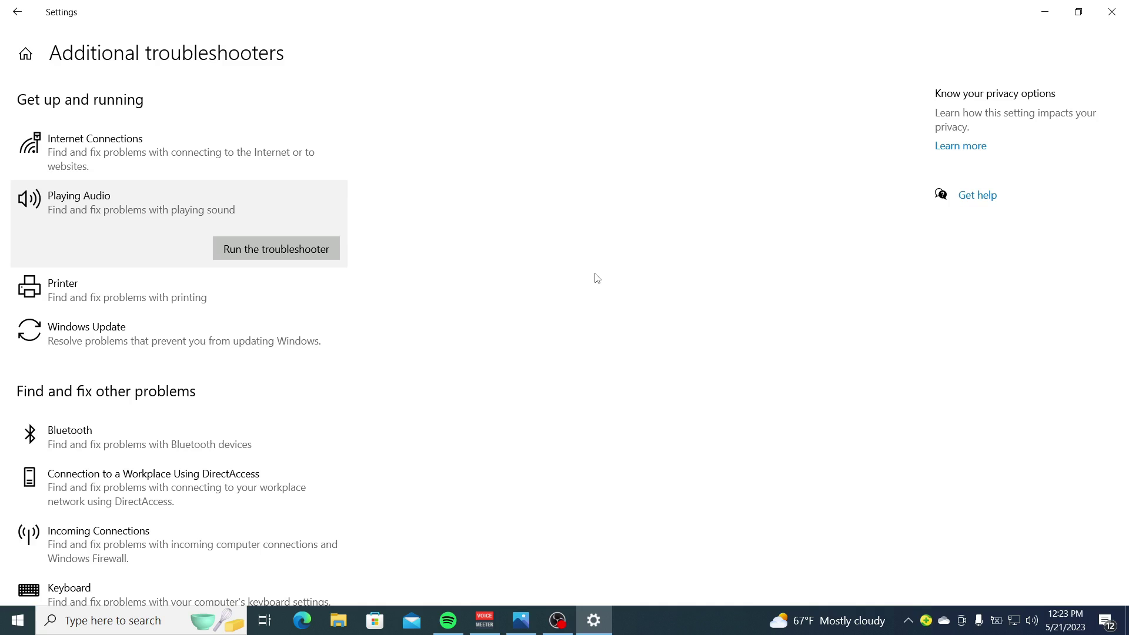
Locate the Video Playback troubleshooter near the end of the additional troubleshooters list
drag(1127, 241, 1127, 468)
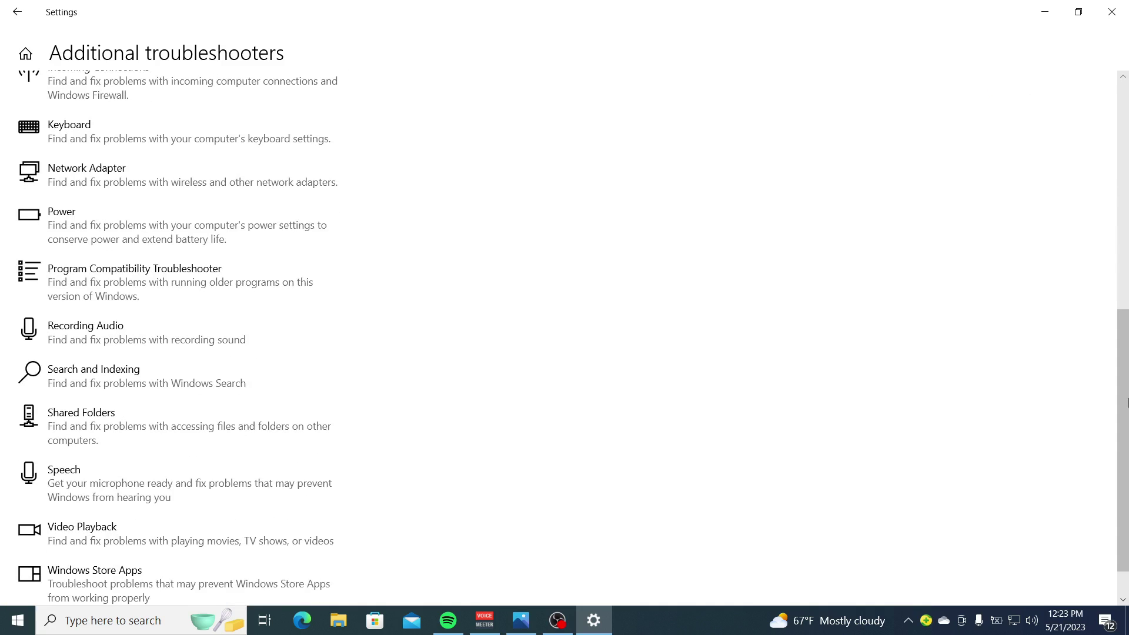
drag(1123, 503, 1122, 526)
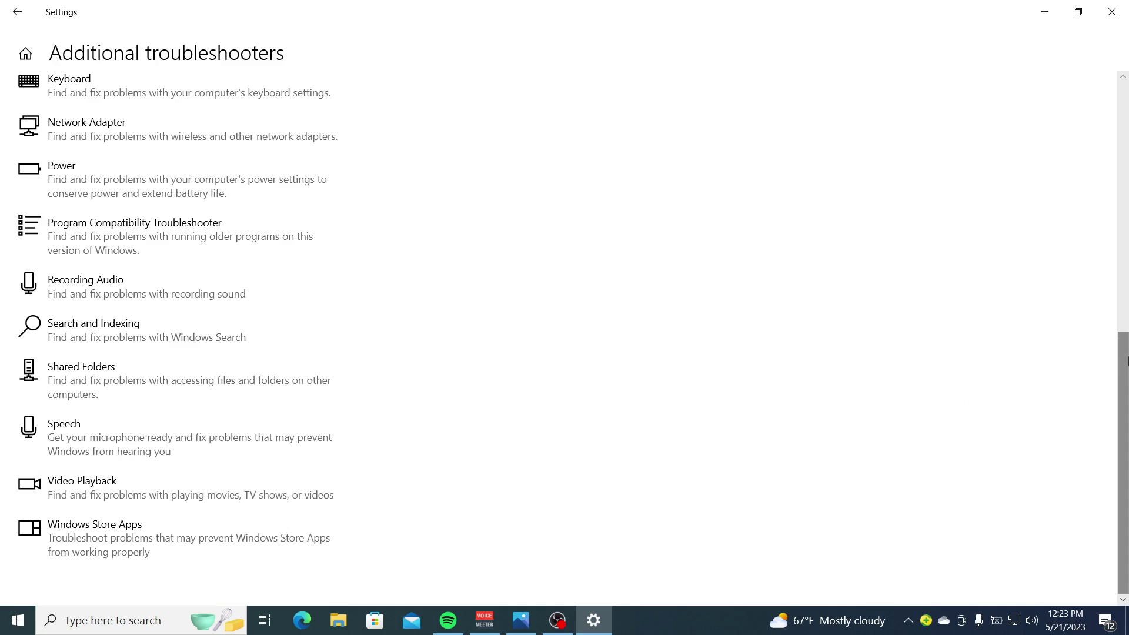
scroll(1124, 347, up, 1)
drag(1127, 349, 1128, 361)
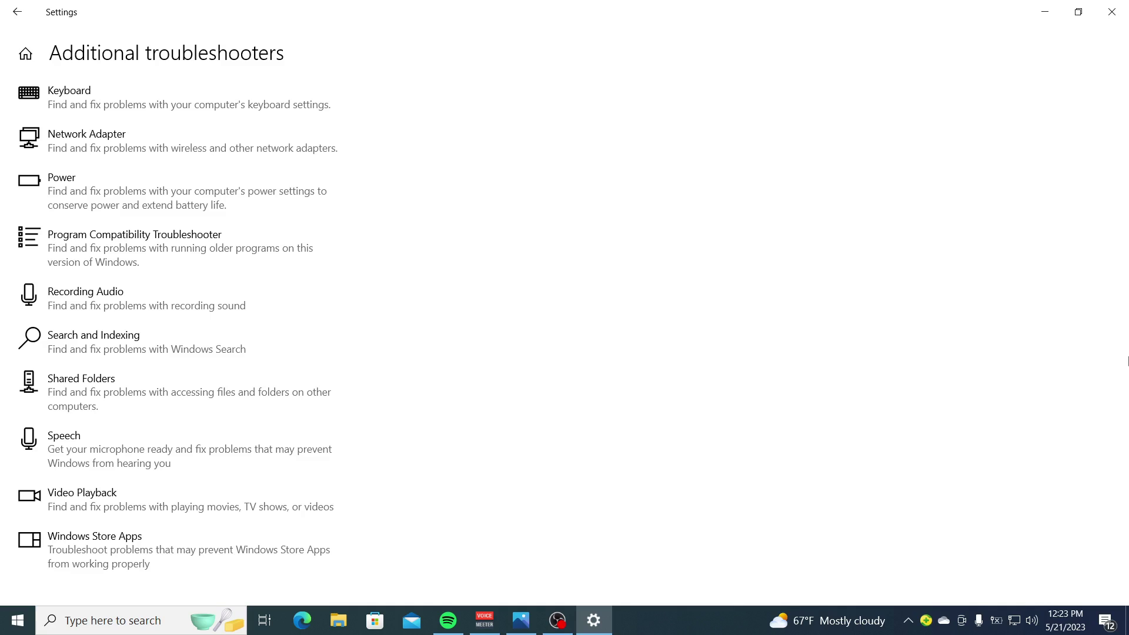
Search Windows for "device" and open Device Manager
click(143, 617)
text(de)
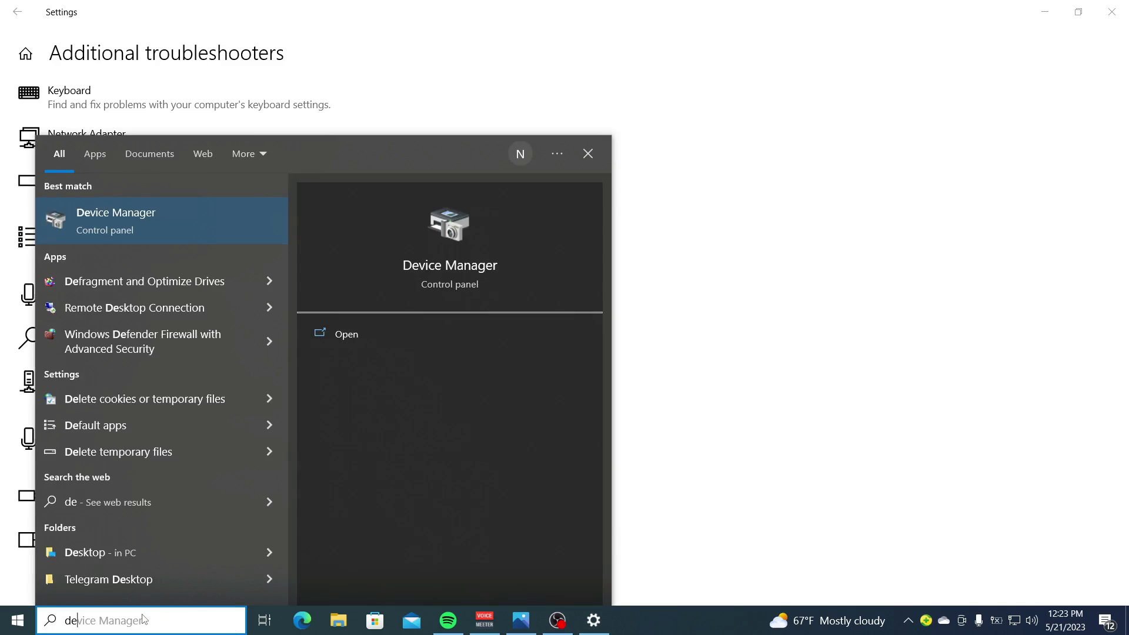
text(vice)
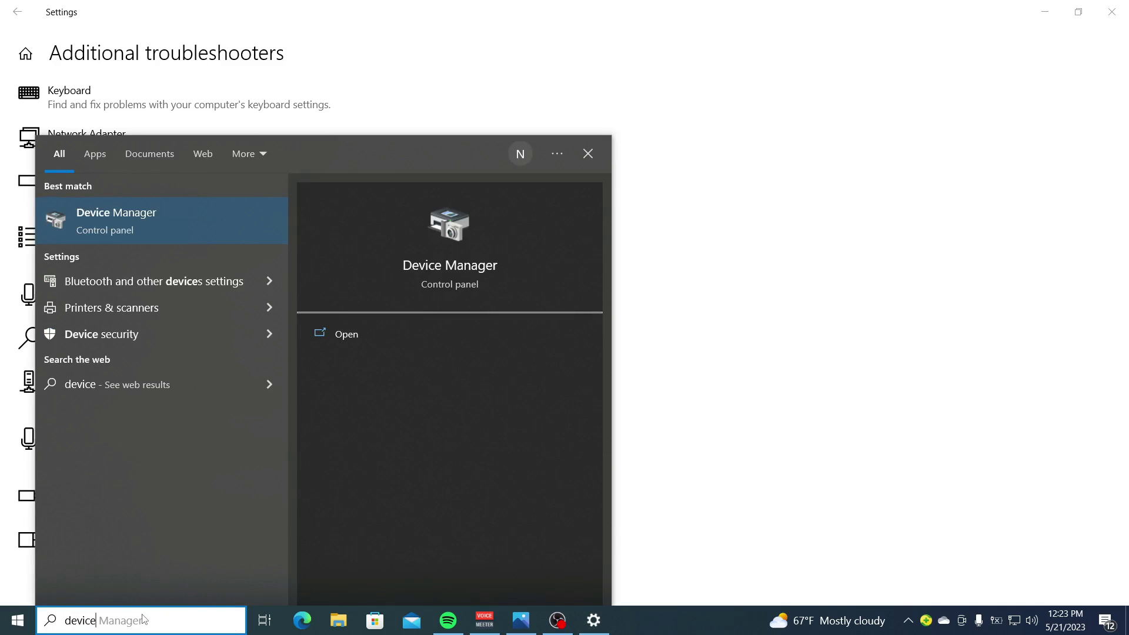
click(153, 218)
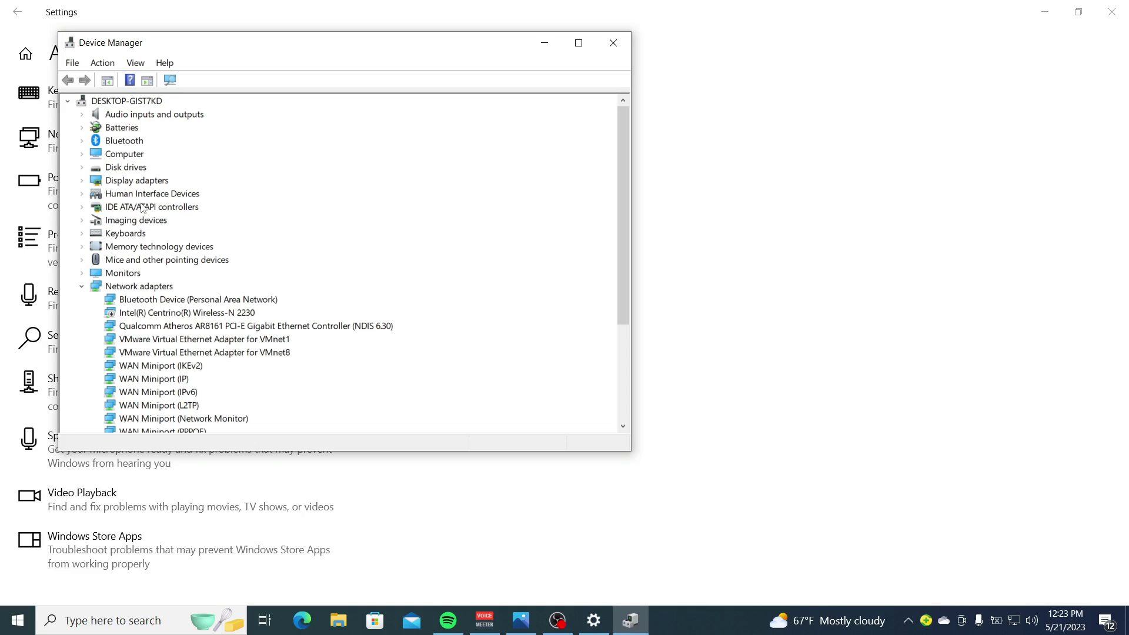
Expand Display adapters, show the available actions, including Update driver, for the first NVIDIA GeForce GT 650M, and dismiss them without choosing one
click(82, 181)
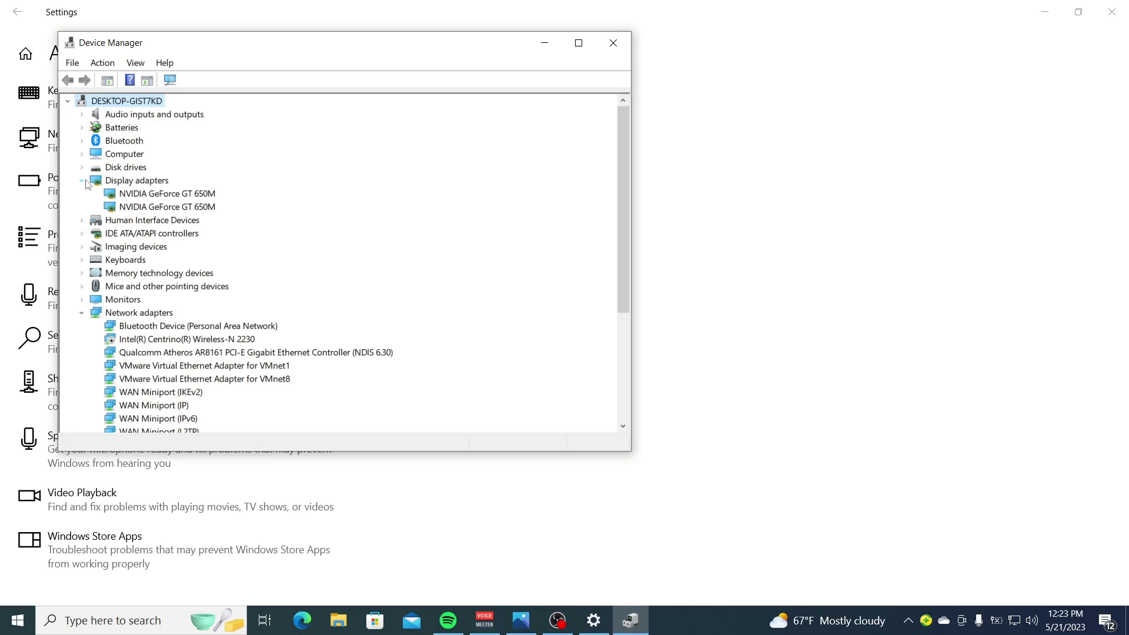
right_click(133, 194)
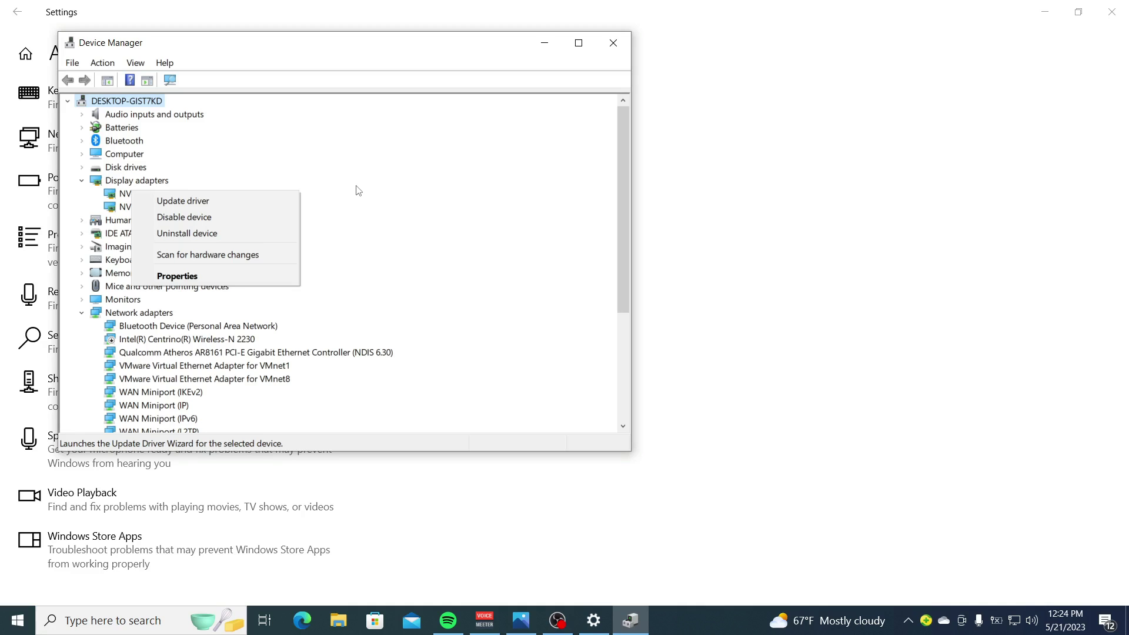
click(331, 183)
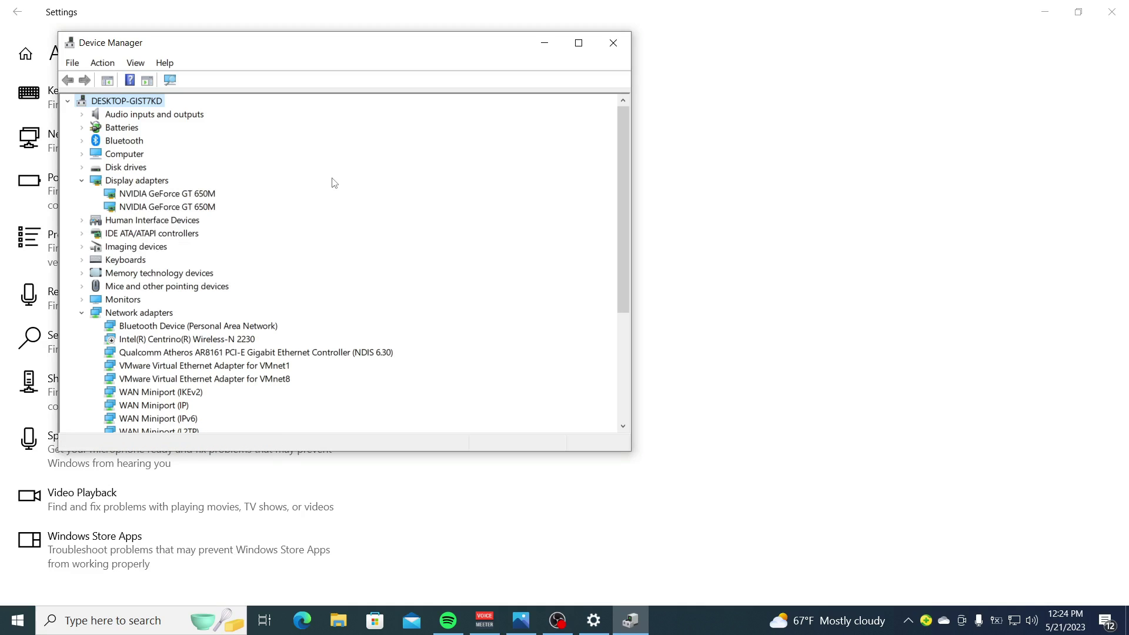
Collapse the Network adapters and Display adapters categories in the device tree
click(82, 313)
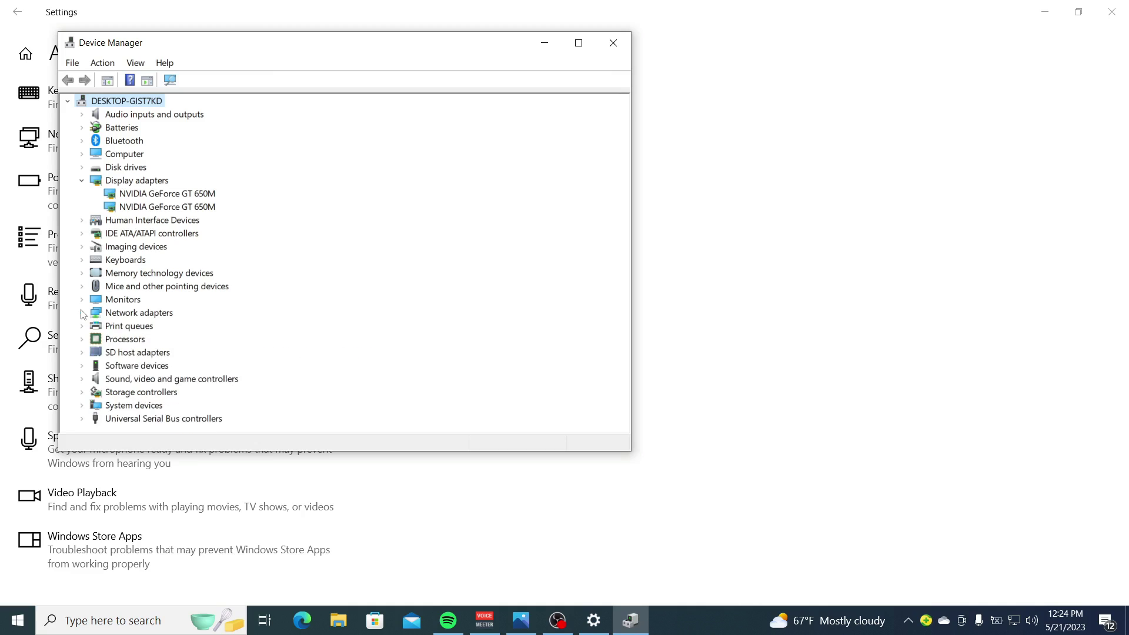
click(82, 181)
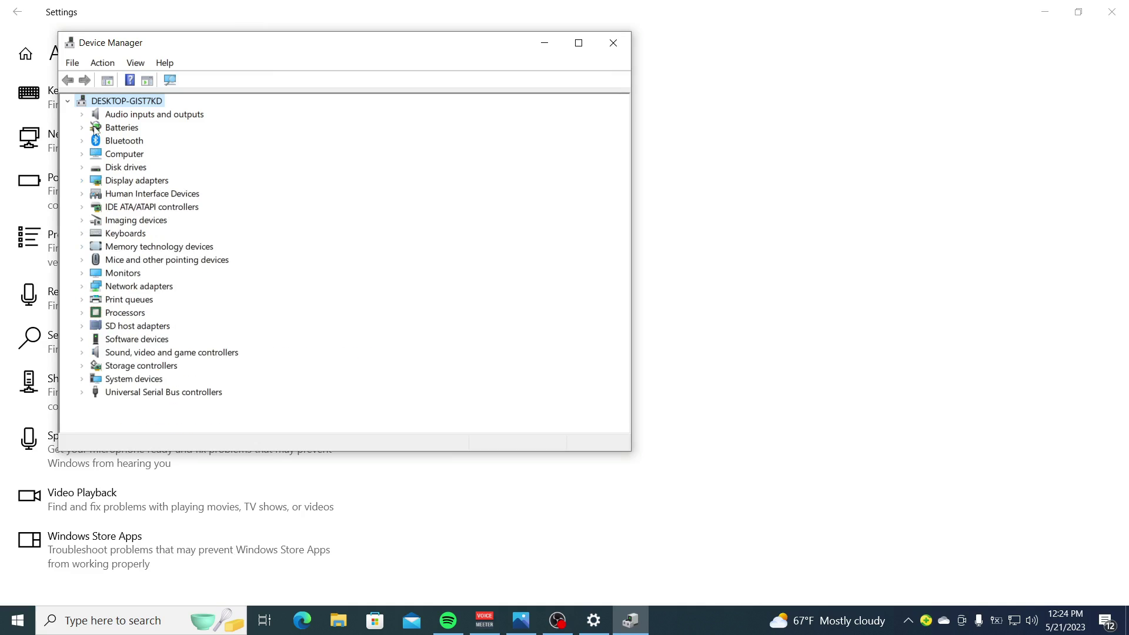
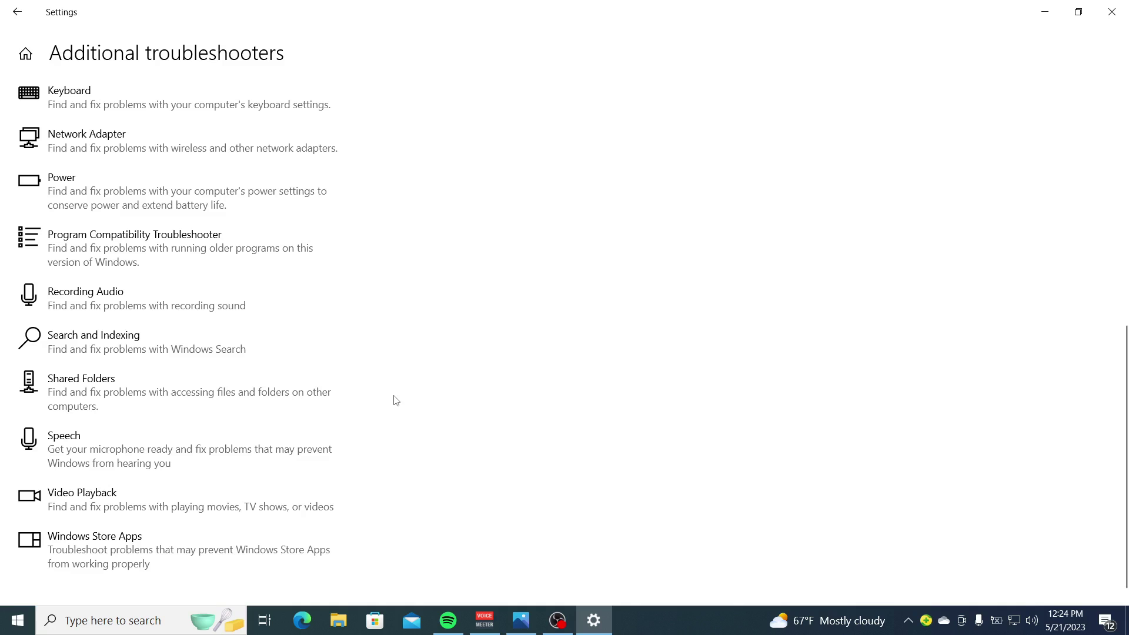
Minimize the Settings window to bring the 0xc00d36b4 thumbnail image back into view
click(1057, 12)
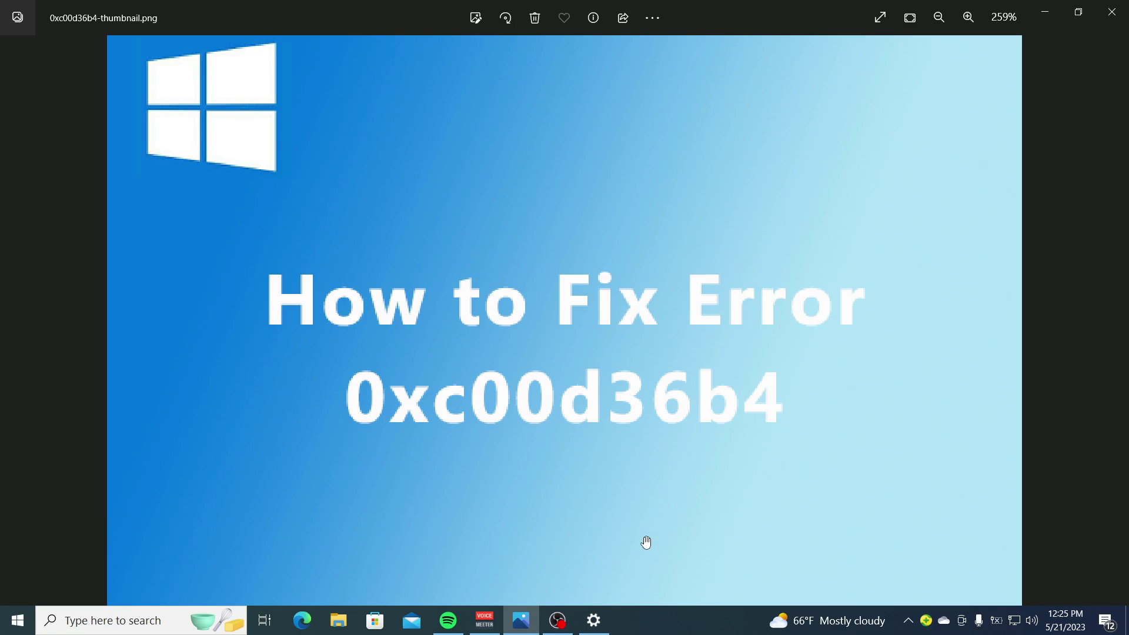
click(567, 617)
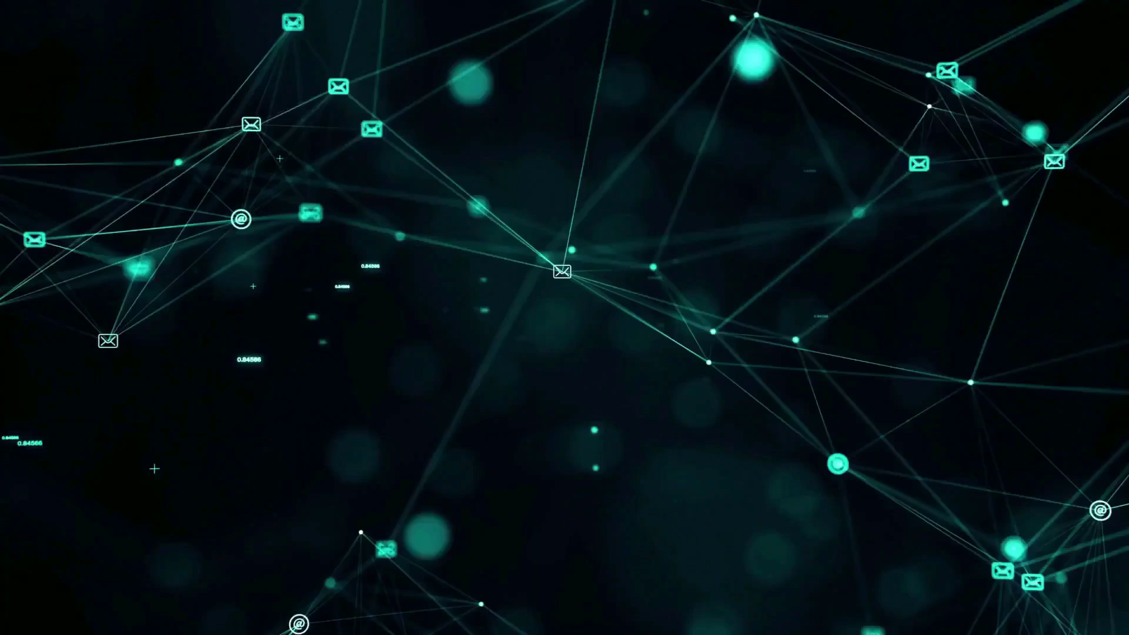